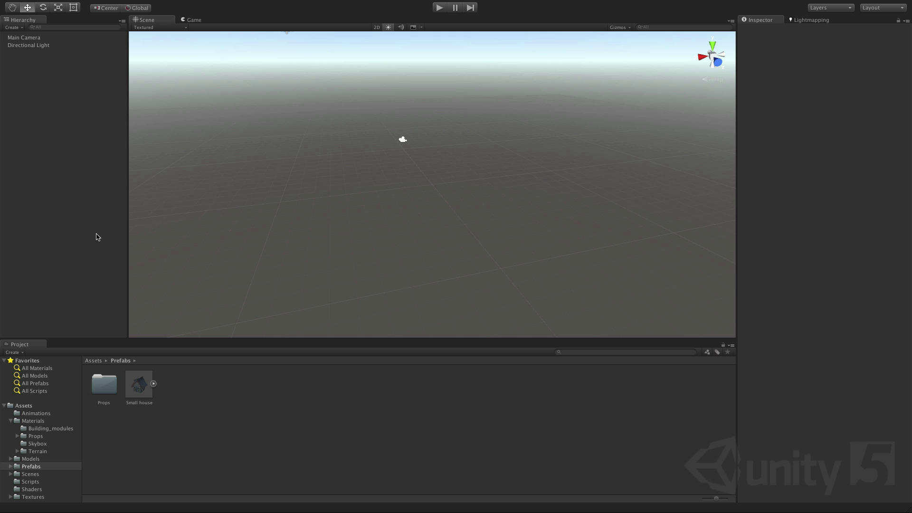
# - Create a 3D plane, scale it uniformly to about 2.98 as the ground, and mark it as Static
pyautogui.click(14, 29)
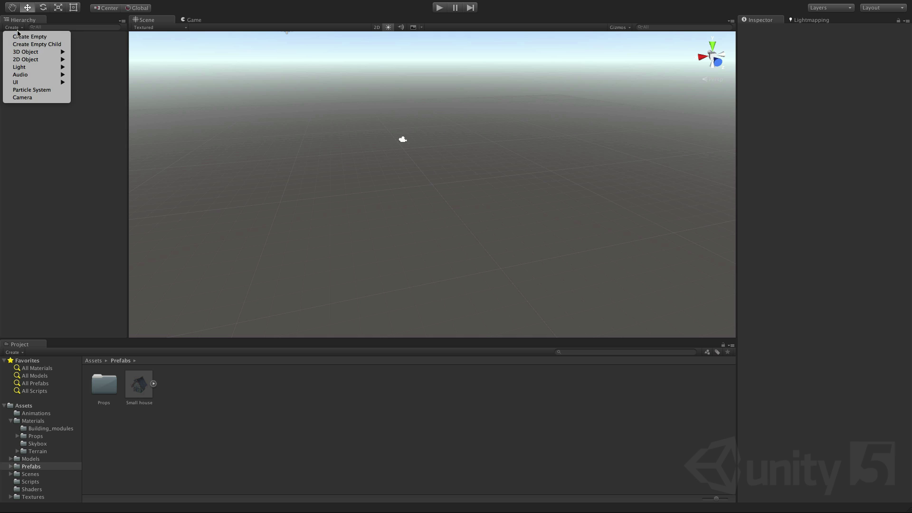
pyautogui.moveTo(43, 52)
pyautogui.click(94, 83)
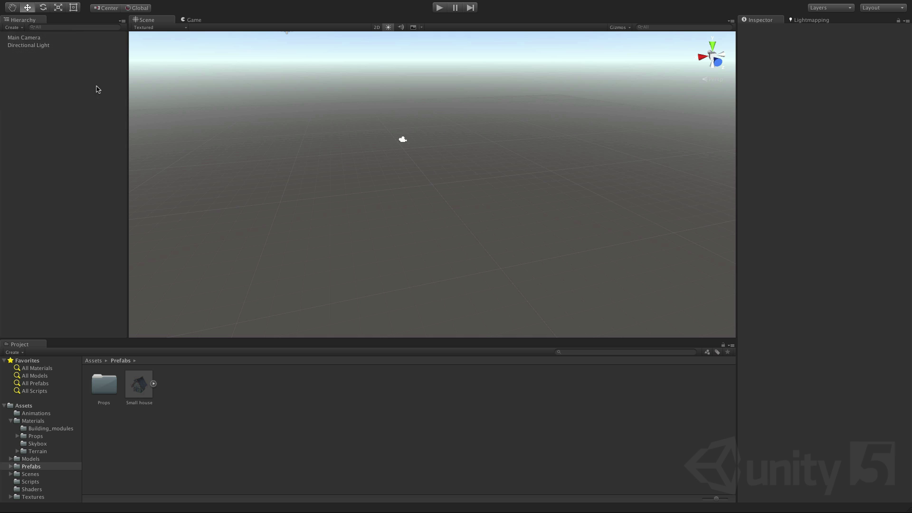
pyautogui.press('r')
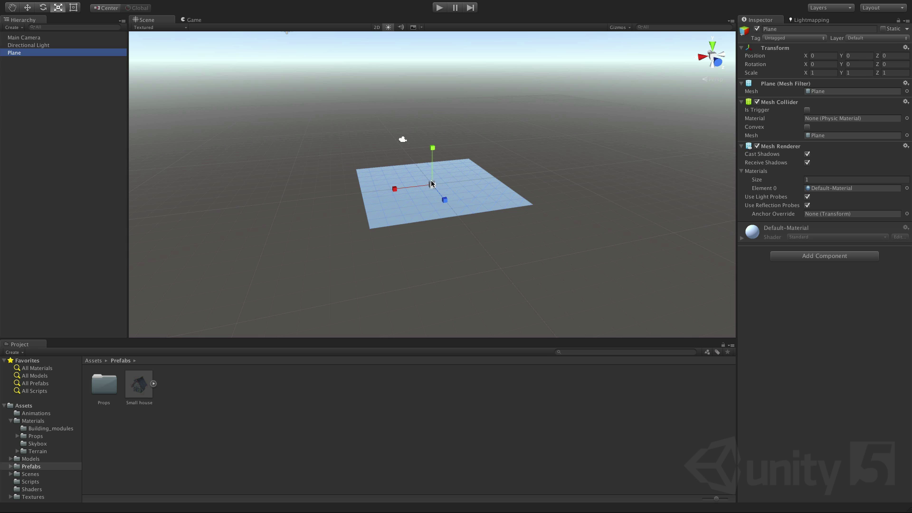
pyautogui.moveTo(432, 185); pyautogui.dragTo(517, 156)
pyautogui.click(883, 29)
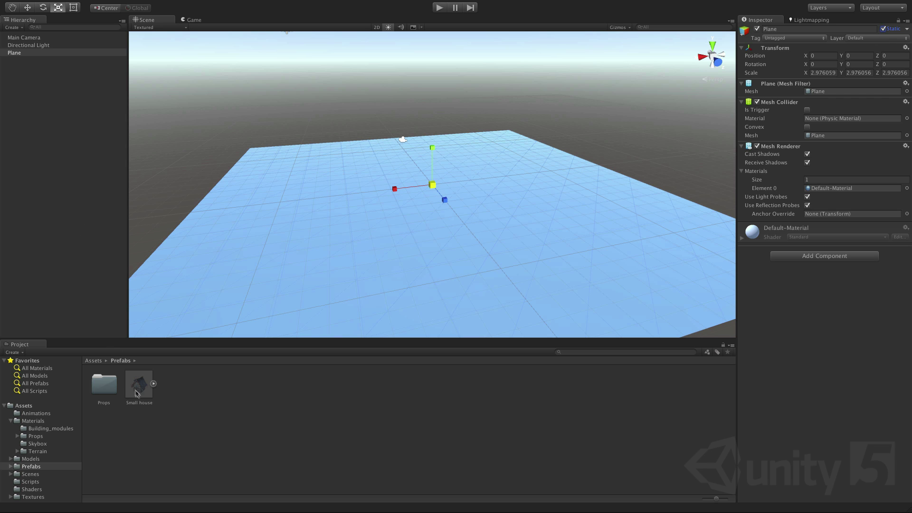
# - Add the Small house prefab to the scene and look at it from the front
pyautogui.moveTo(140, 389); pyautogui.dragTo(45, 276)
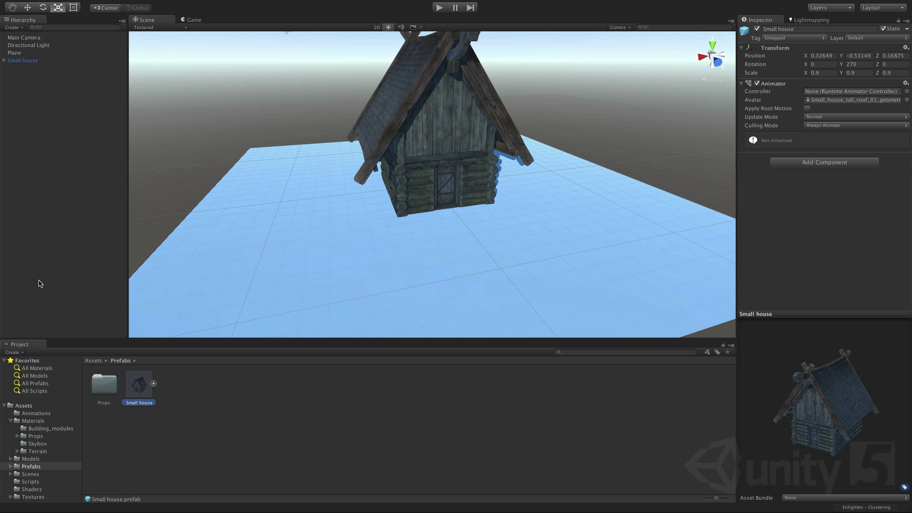
pyautogui.press('q')
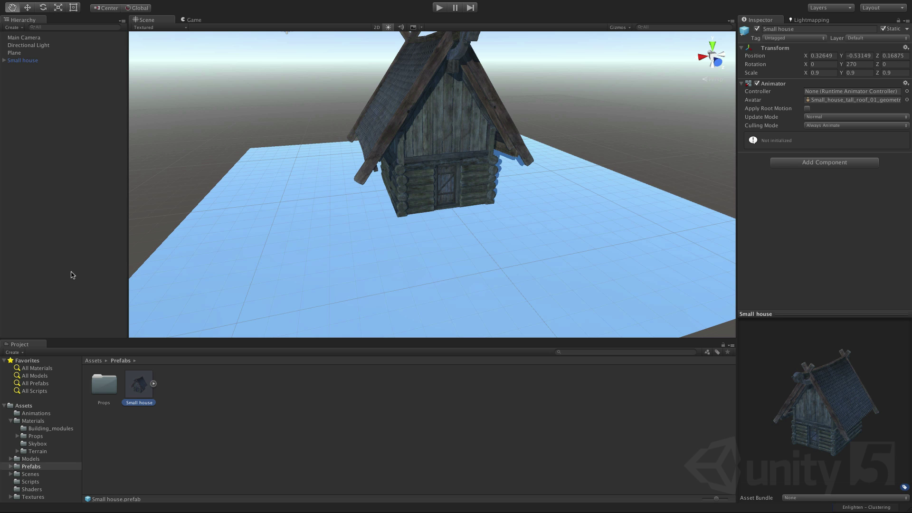
pyautogui.keyDown('alt'); pyautogui.moveTo(429, 128); pyautogui.dragTo(389, 160); pyautogui.keyUp('alt')
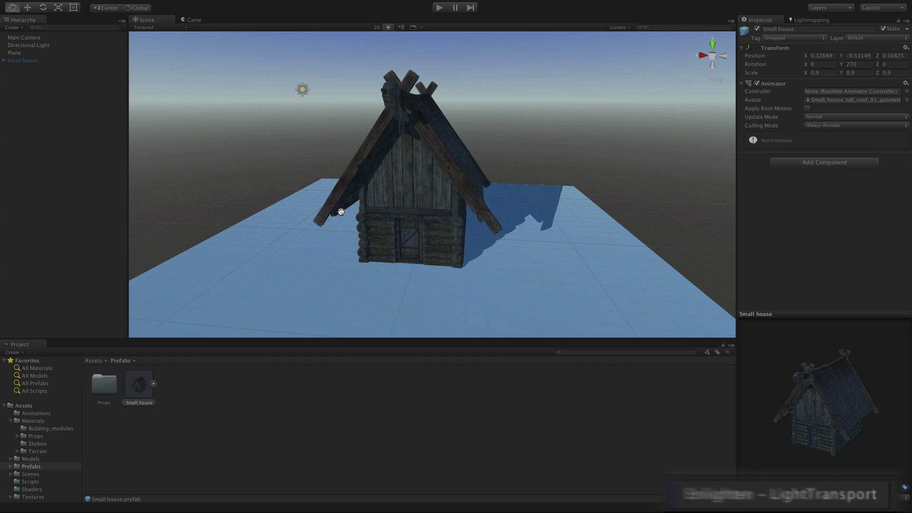
pyautogui.moveTo(363, 214); pyautogui.dragTo(377, 202)
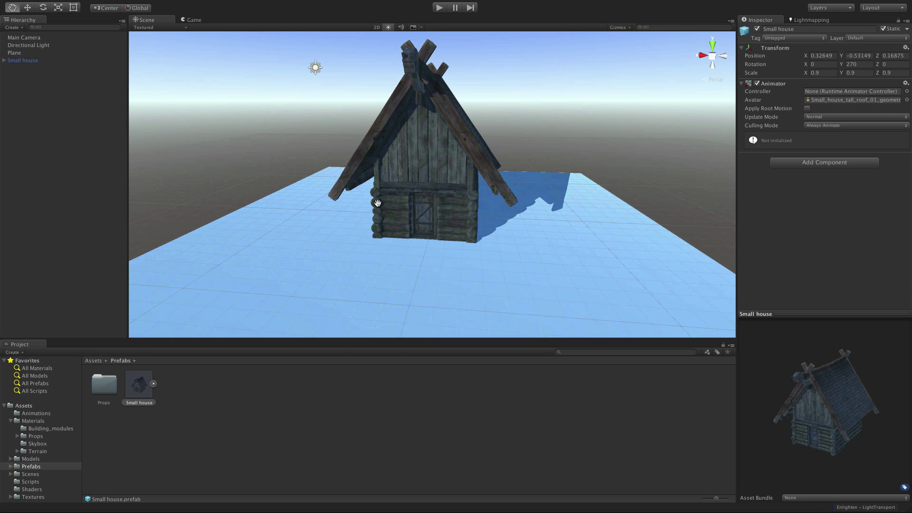
# - Disable the Directional Light object and examine the ambient lighting on the house
pyautogui.click(88, 46)
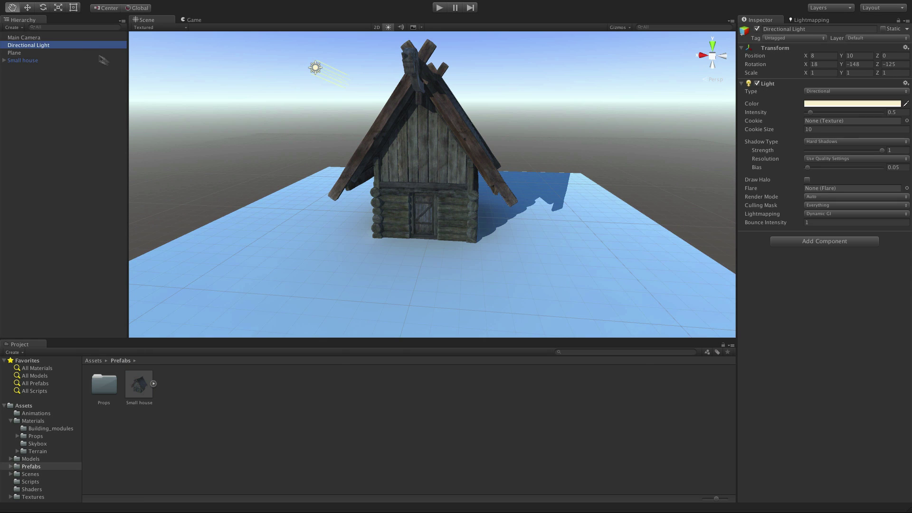
pyautogui.click(757, 29)
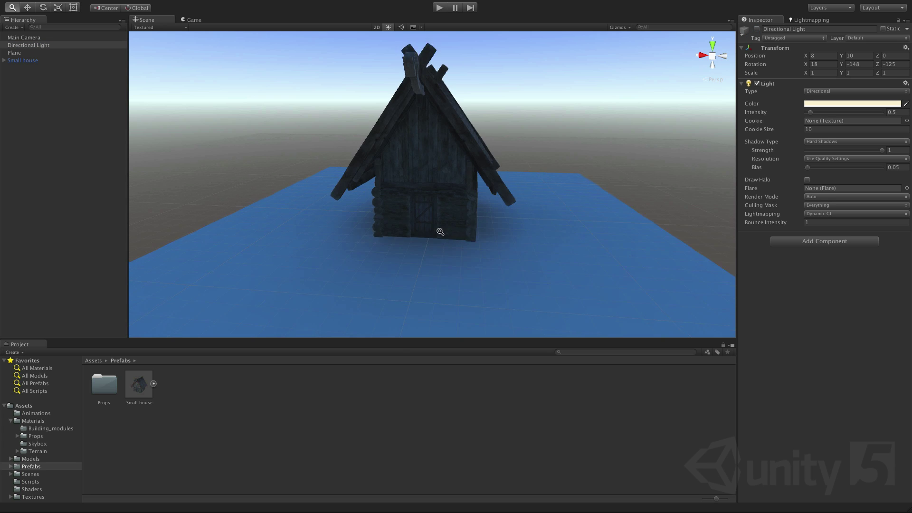
pyautogui.scroll(8, 458, 232)
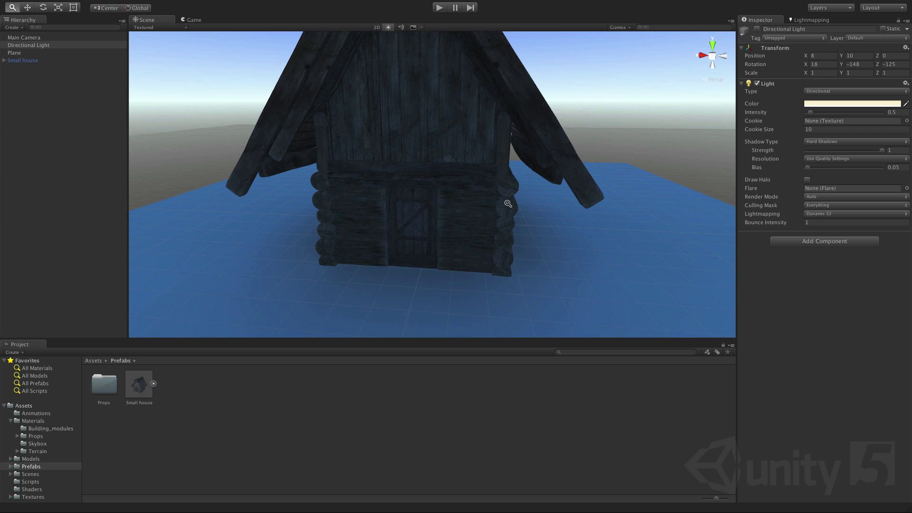
pyautogui.scroll(-8, 507, 204)
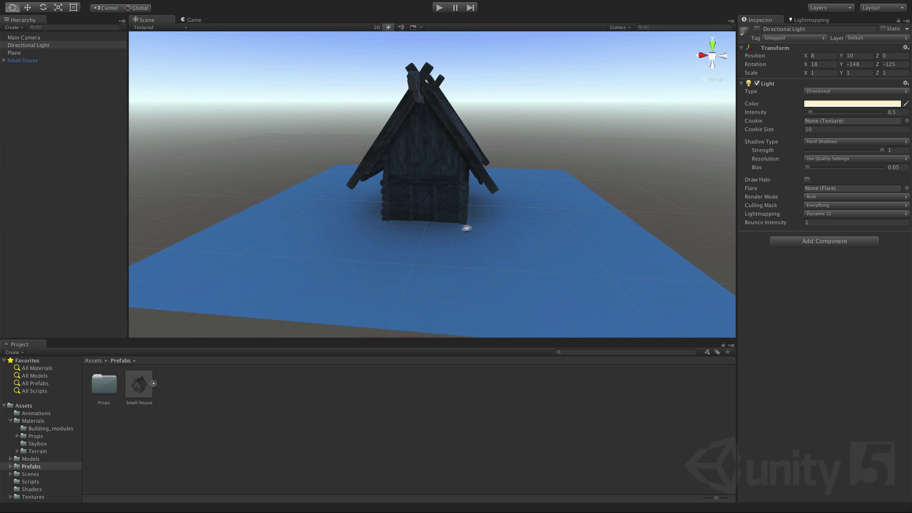
# - Apply the Sunset_Sky material as the scene's skybox and set its exposure to 0
pyautogui.click(38, 443)
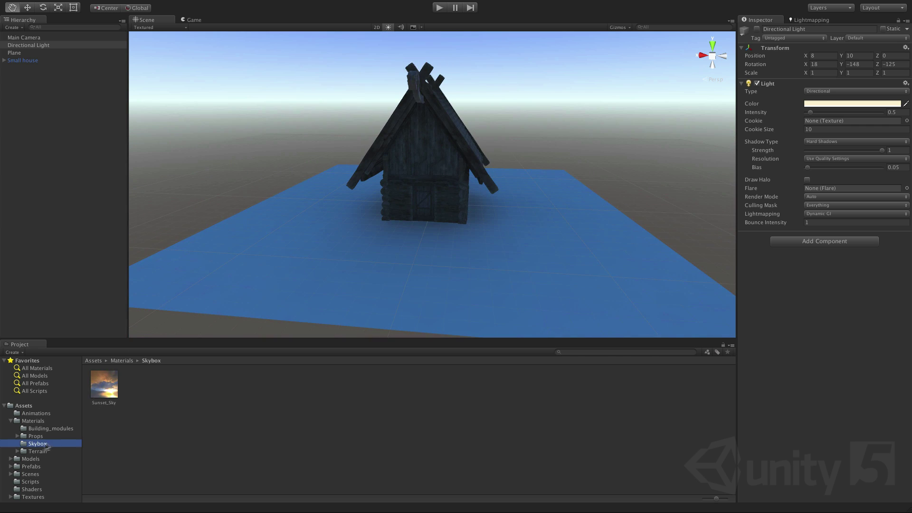
pyautogui.moveTo(106, 385); pyautogui.dragTo(138, 331)
pyautogui.keyDown('alt'); pyautogui.moveTo(574, 155); pyautogui.dragTo(417, 147); pyautogui.keyUp('alt')
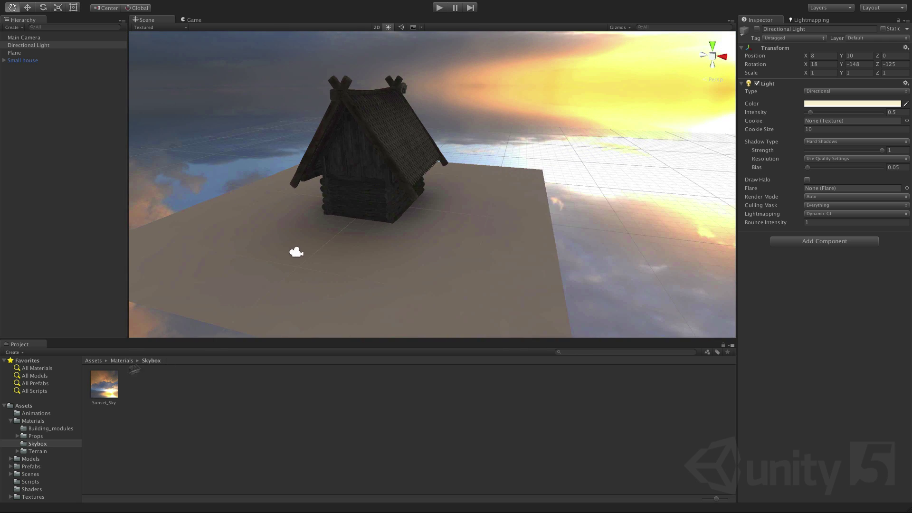
pyautogui.click(104, 384)
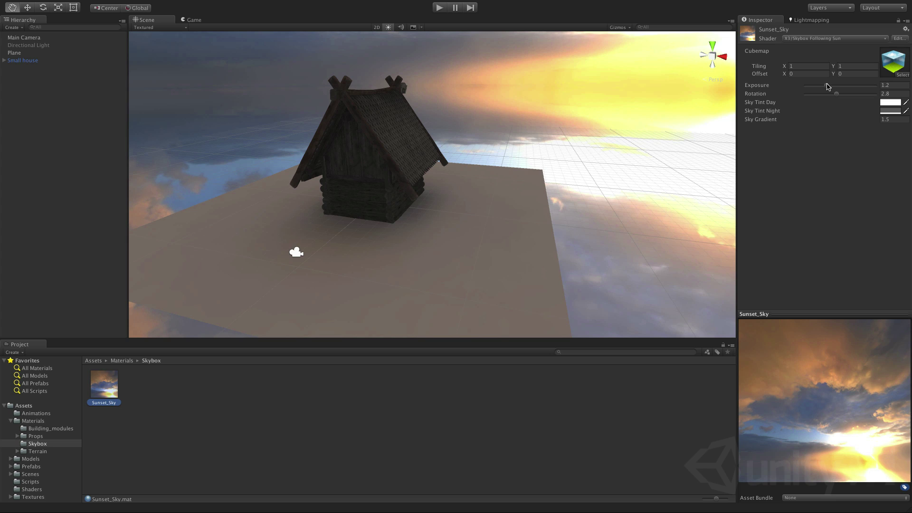
pyautogui.moveTo(827, 87); pyautogui.dragTo(790, 85)
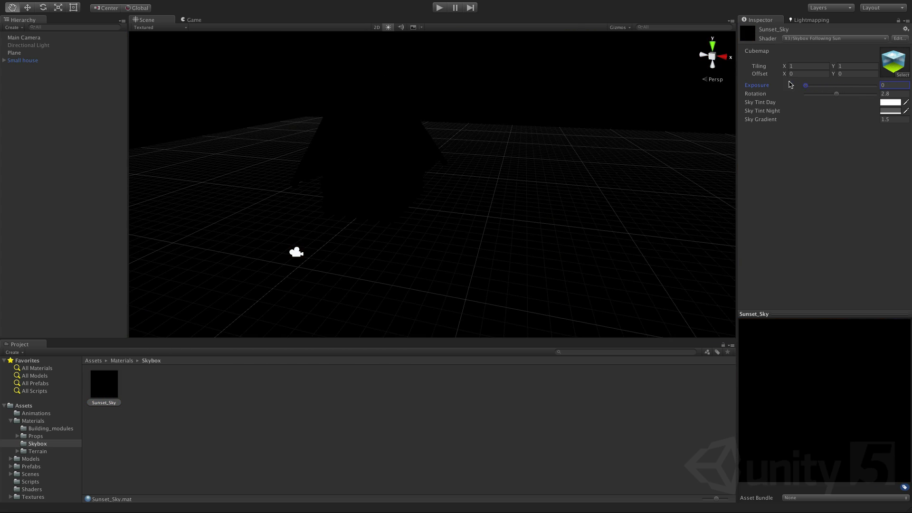
# - Enable the Directional Light object and look at the front of the house
pyautogui.click(62, 45)
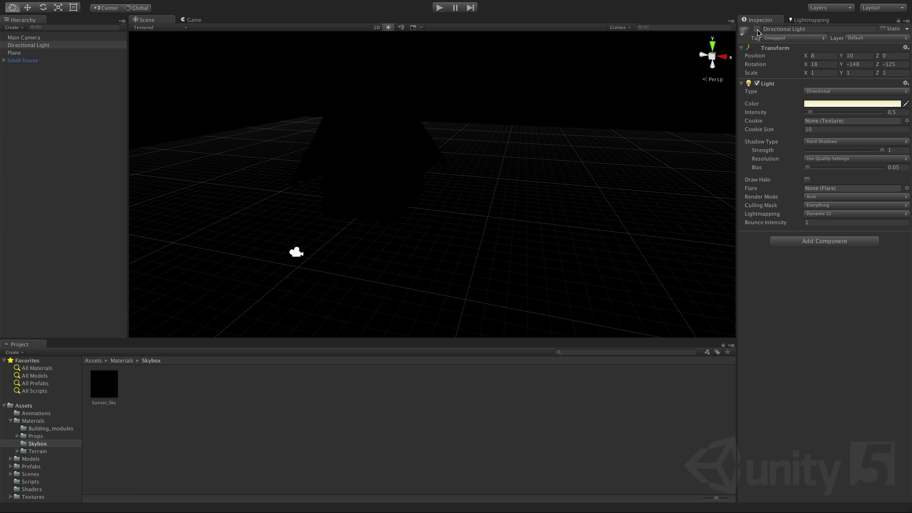
pyautogui.click(757, 29)
pyautogui.keyDown('alt'); pyautogui.moveTo(574, 111); pyautogui.dragTo(334, 94); pyautogui.keyUp('alt')
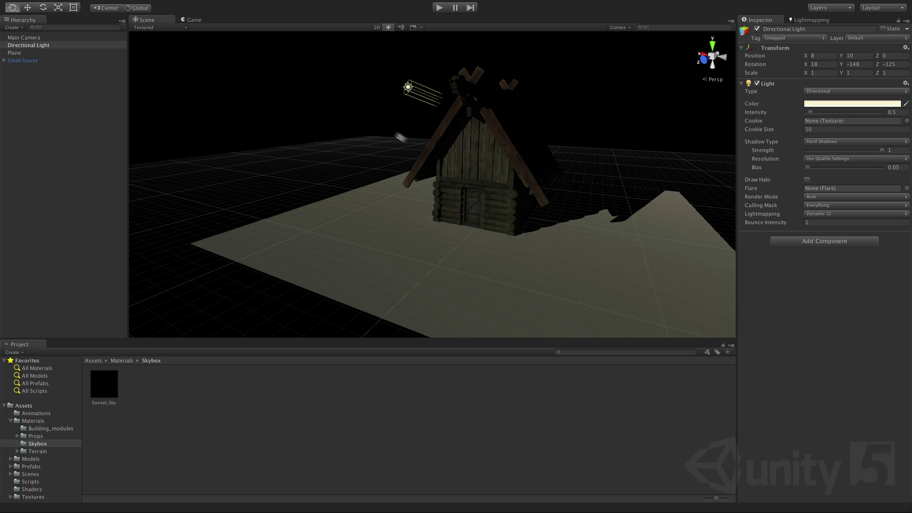
# - Raise the directional light's bounce intensity to about 14.04 and inspect the bounced light on the house
pyautogui.click(771, 223)
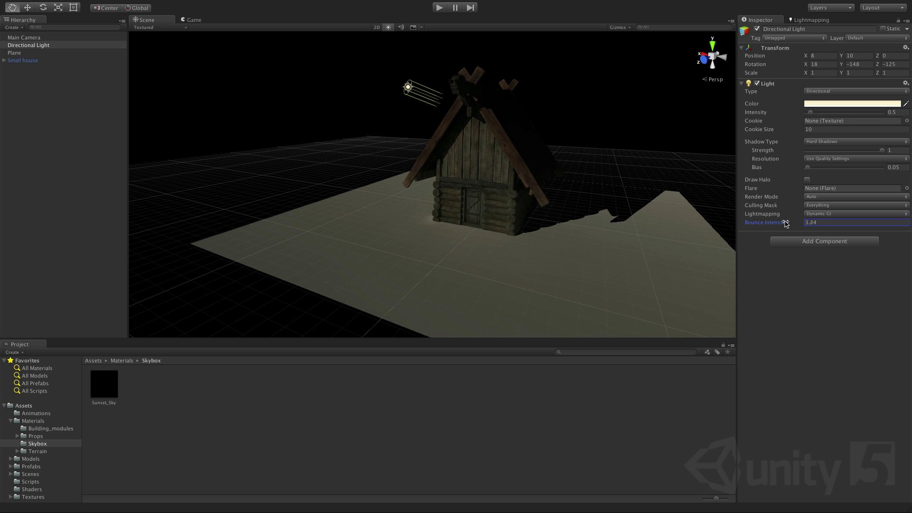
pyautogui.moveTo(787, 223); pyautogui.dragTo(834, 222)
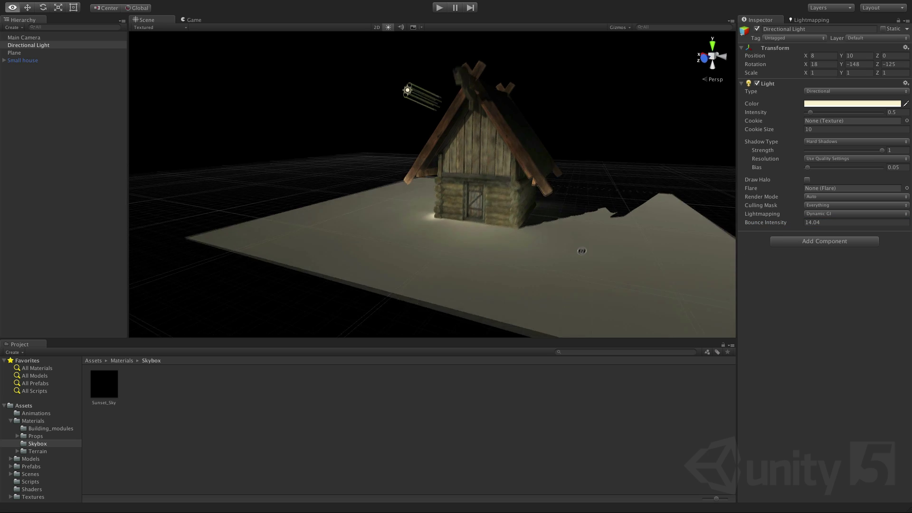
pyautogui.keyDown('alt'); pyautogui.moveTo(546, 247); pyautogui.dragTo(575, 190); pyautogui.keyUp('alt')
pyautogui.keyDown('alt'); pyautogui.moveTo(522, 214); pyautogui.dragTo(607, 159, button='right'); pyautogui.keyUp('alt')
pyautogui.keyDown('alt'); pyautogui.moveTo(607, 159); pyautogui.dragTo(577, 189, button='middle'); pyautogui.keyUp('alt')
pyautogui.keyDown('alt'); pyautogui.moveTo(578, 189); pyautogui.dragTo(631, 192); pyautogui.keyUp('alt')
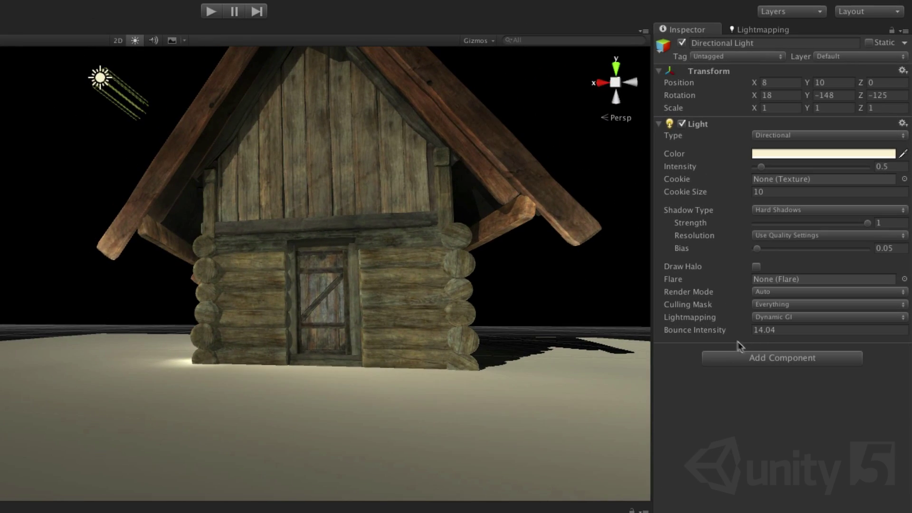
# - Set the directional light's bounce intensity to 1
pyautogui.moveTo(712, 331)
pyautogui.mouseDown()
pyautogui.moveTo(889, 327)
pyautogui.moveTo(804, 319)
pyautogui.moveTo(634, 334)
pyautogui.moveTo(720, 332)
pyautogui.mouseUp()
pyautogui.click(729, 326)
pyautogui.write('0')
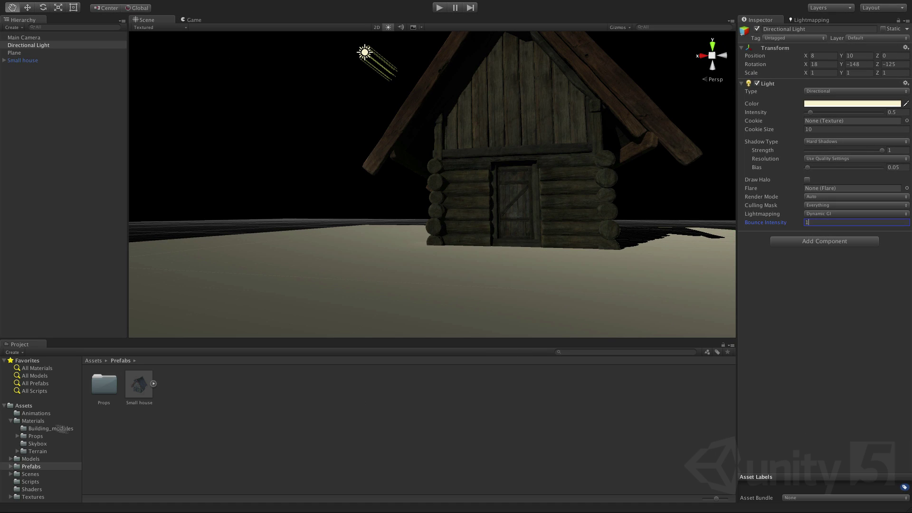
# - Create a material named Ground in the Materials folder and assign it to the plane
pyautogui.click(34, 421)
pyautogui.click(21, 355)
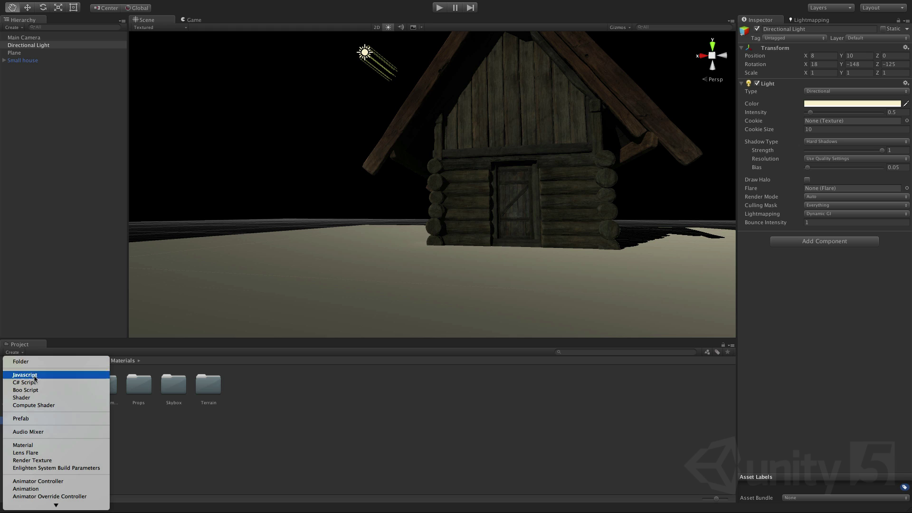
pyautogui.click(19, 445)
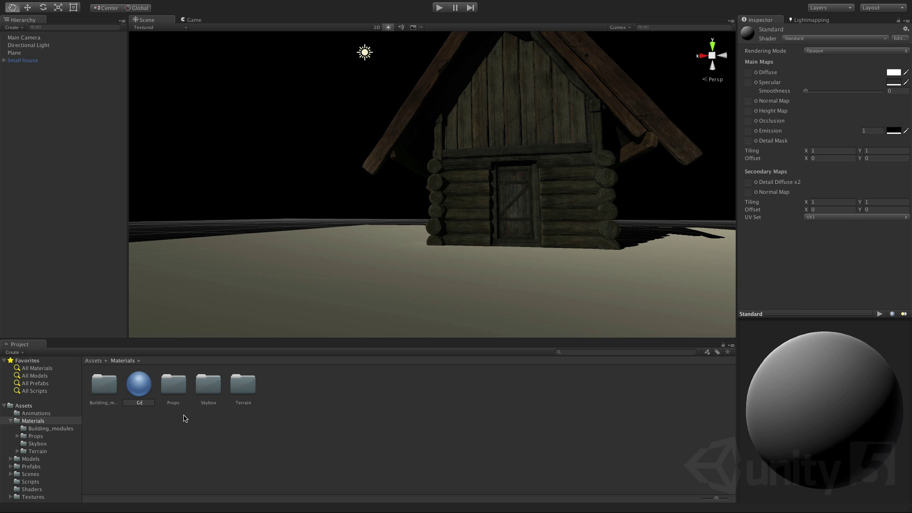
pyautogui.press('Return')
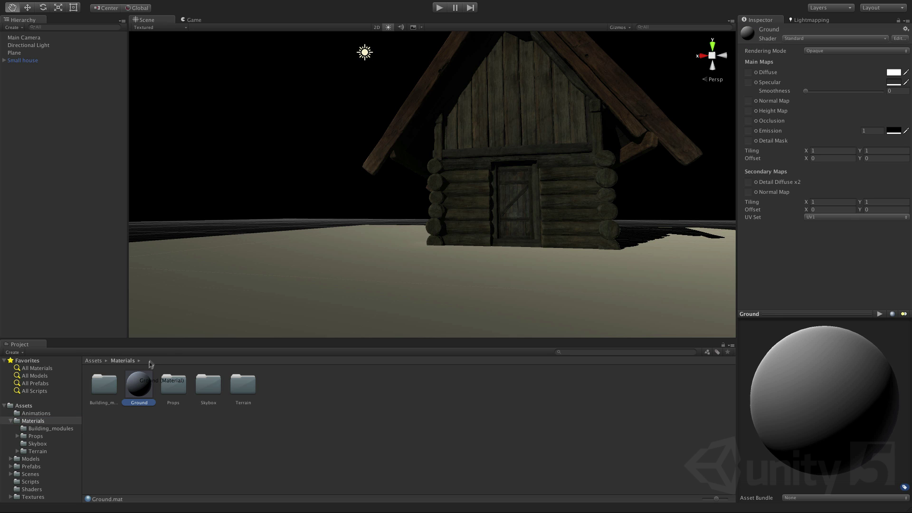
pyautogui.moveTo(153, 359); pyautogui.dragTo(181, 333)
# - Set the Ground material's diffuse colour to pink, RGB 255, 39, 115
pyautogui.click(894, 73)
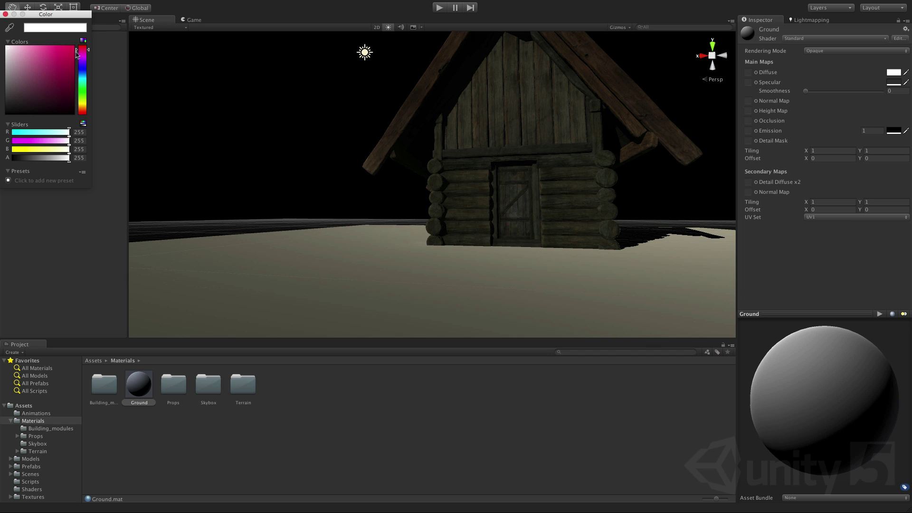
pyautogui.moveTo(74, 56)
pyautogui.mouseDown()
pyautogui.moveTo(64, 57)
pyautogui.moveTo(61, 46)
pyautogui.mouseUp()
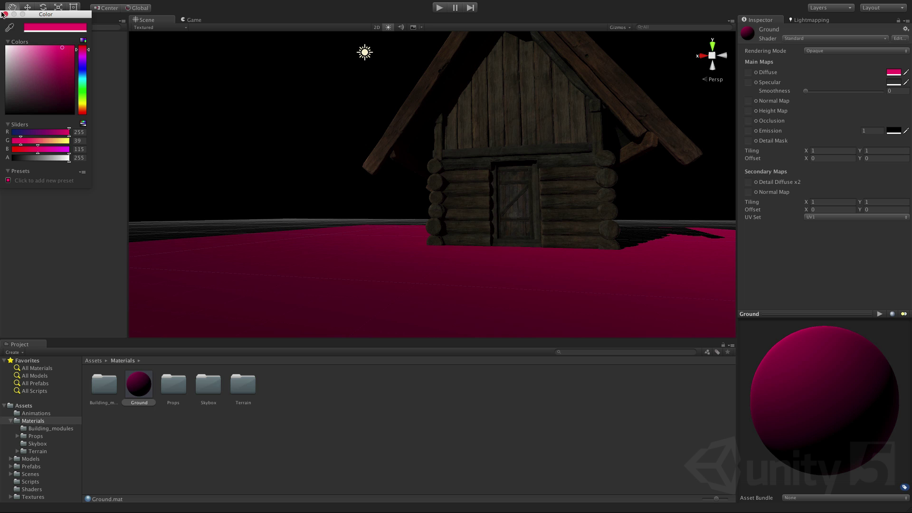
pyautogui.click(5, 13)
# - Raise the directional light's bounce intensity to about 8.24 and view the colour bleeding onto the house
pyautogui.click(43, 46)
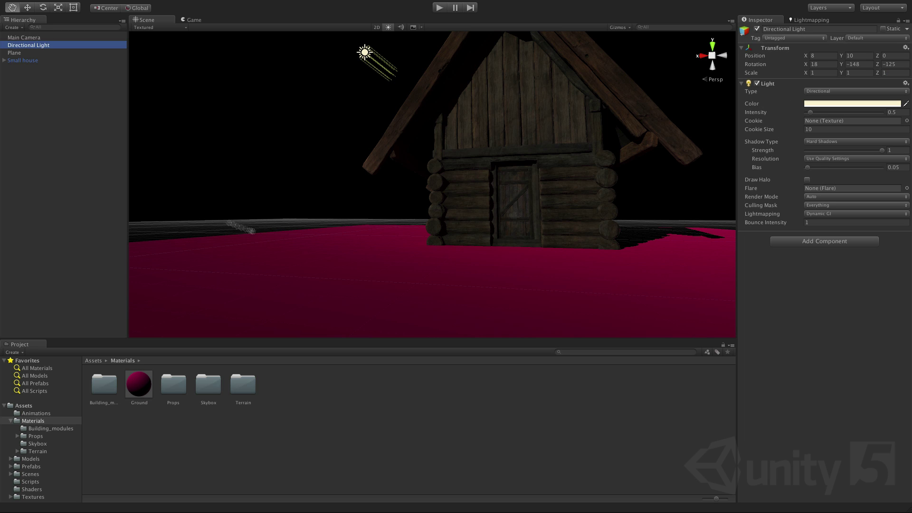
pyautogui.click(764, 222)
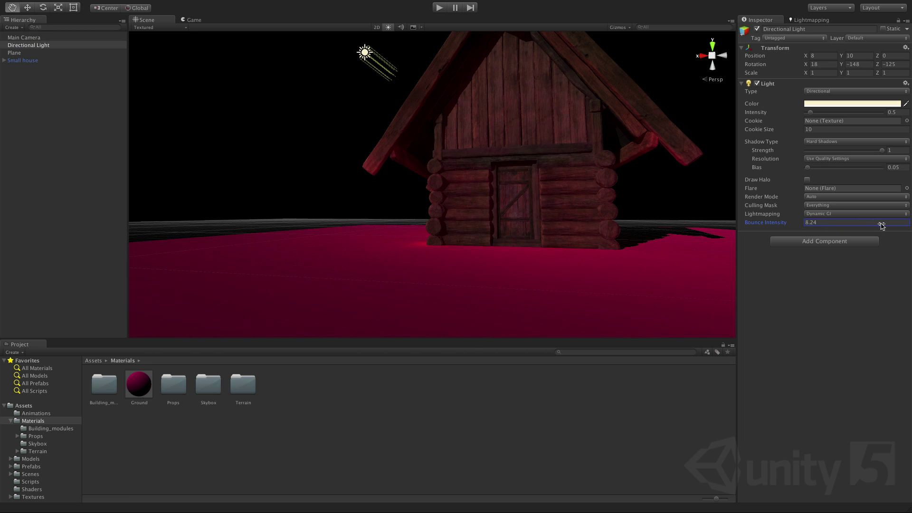
pyautogui.keyDown('alt'); pyautogui.moveTo(560, 177); pyautogui.dragTo(529, 223); pyautogui.keyUp('alt')
# - Change the Ground material's diffuse colour to white
pyautogui.click(139, 383)
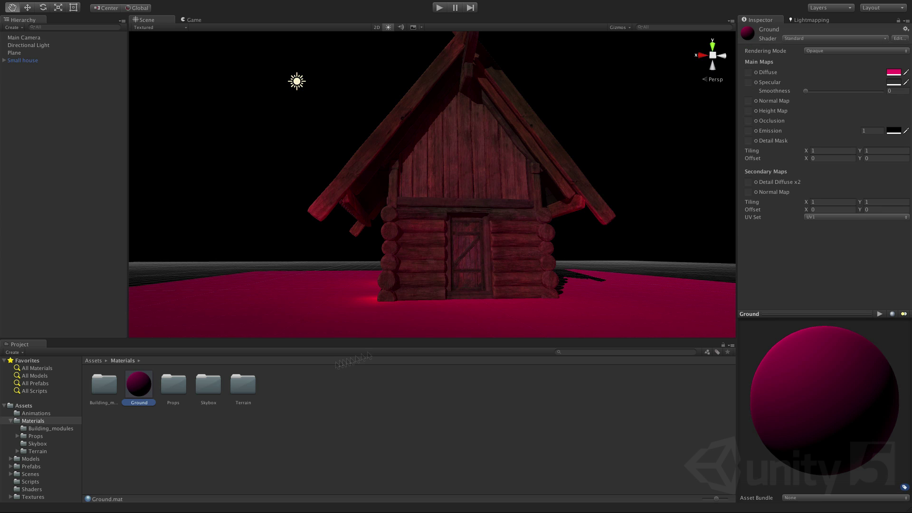
pyautogui.click(893, 72)
pyautogui.moveTo(52, 91); pyautogui.dragTo(2, 45)
pyautogui.click(5, 14)
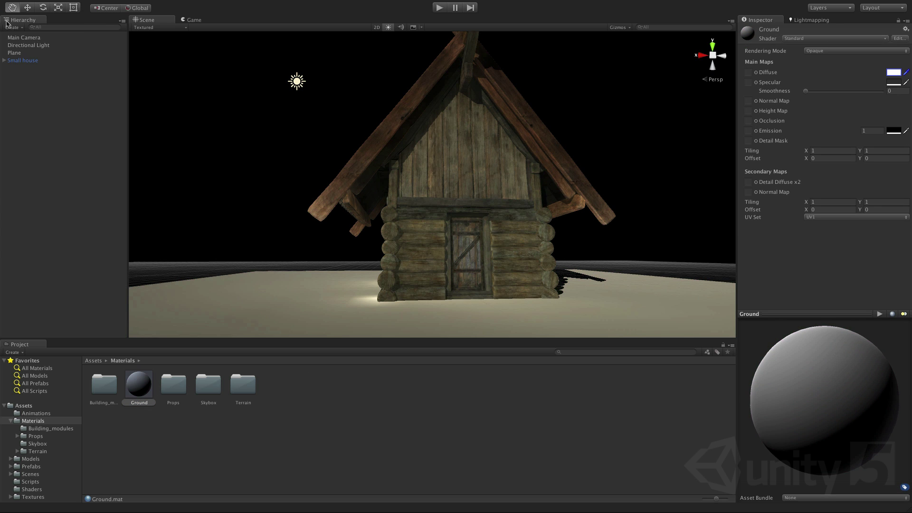
# - Reset the Directional Light's bounce intensity to 1
pyautogui.click(41, 45)
pyautogui.click(808, 223)
pyautogui.write('1')
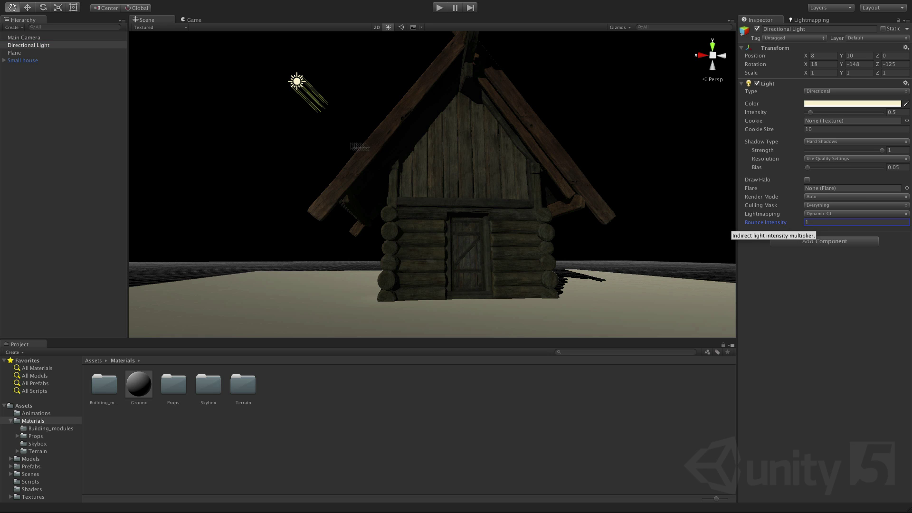
# - Create a reflection probe and move it just in front of the house, at about X 1.1, Y 4.8, Z 7.3
pyautogui.click(14, 28)
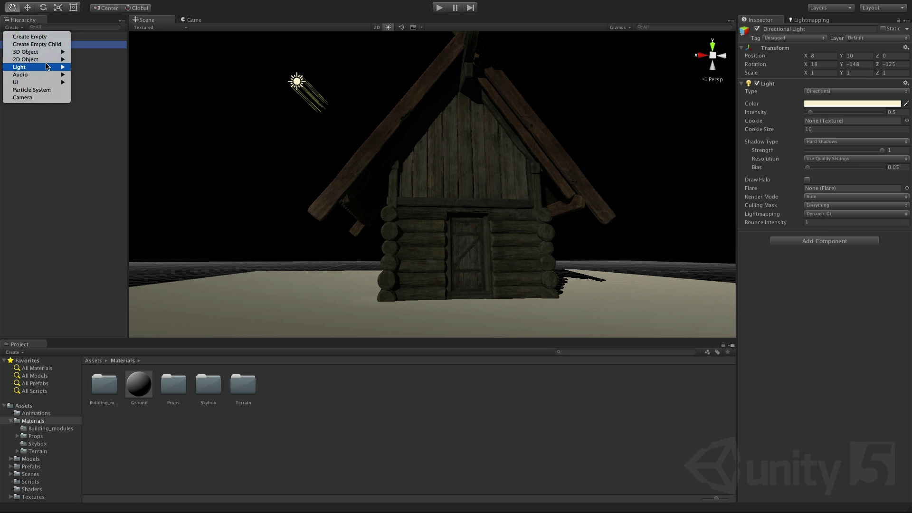
pyautogui.moveTo(50, 67)
pyautogui.click(95, 100)
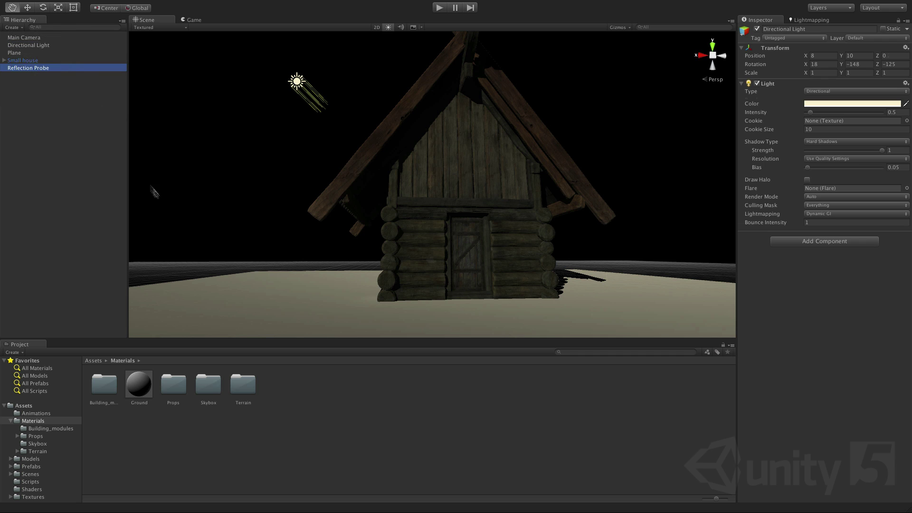
pyautogui.keyDown('alt'); pyautogui.moveTo(409, 150); pyautogui.dragTo(569, 207); pyautogui.keyUp('alt')
pyautogui.scroll(-5, 568, 207)
pyautogui.press('w')
pyautogui.moveTo(468, 190); pyautogui.dragTo(559, 160)
# - Widen the reflection probe's box to enclose the whole ground plane, about 31.5 in X and 30.5 in Z
pyautogui.moveTo(574, 199); pyautogui.dragTo(604, 207)
pyautogui.moveTo(480, 234); pyautogui.dragTo(396, 311)
pyautogui.moveTo(458, 184); pyautogui.dragTo(352, 158)
pyautogui.click(712, 56)
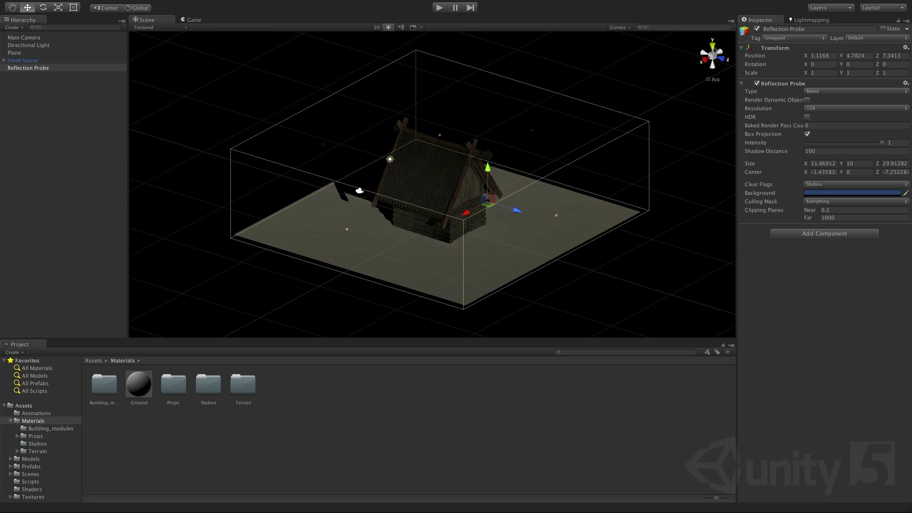
pyautogui.click(714, 47)
pyautogui.moveTo(418, 332); pyautogui.dragTo(418, 338)
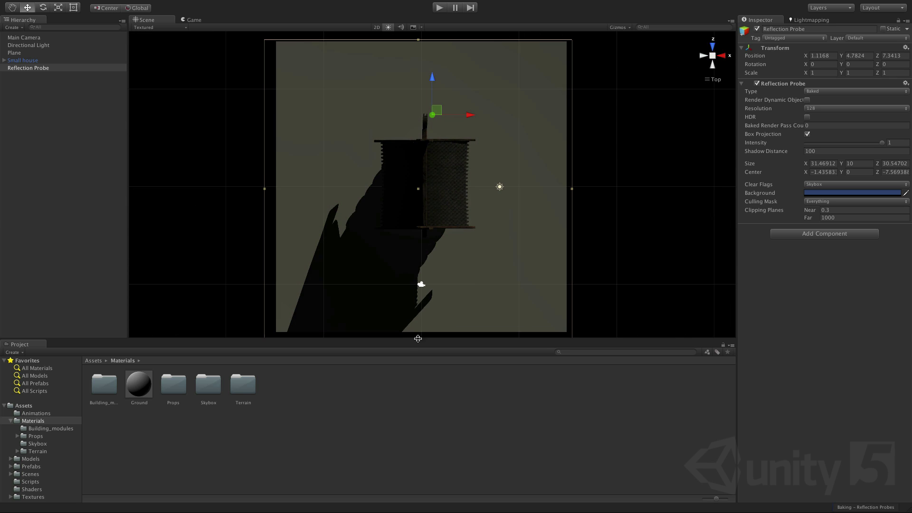
# - Extend the reflection probe's box vertically to about 14.2 in Y so that it encloses the full house height
pyautogui.click(722, 56)
pyautogui.moveTo(427, 233); pyautogui.dragTo(428, 243)
pyautogui.moveTo(428, 135); pyautogui.dragTo(428, 130)
pyautogui.moveTo(487, 132); pyautogui.dragTo(518, 104)
pyautogui.click(712, 57)
pyautogui.keyDown('alt'); pyautogui.moveTo(648, 111); pyautogui.dragTo(390, 188); pyautogui.keyUp('alt')
pyautogui.keyDown('alt'); pyautogui.moveTo(378, 214); pyautogui.dragTo(456, 259, button='right'); pyautogui.keyUp('alt')
pyautogui.moveTo(456, 259); pyautogui.dragTo(444, 204, button='middle')
pyautogui.keyDown('alt'); pyautogui.moveTo(376, 233); pyautogui.dragTo(499, 241); pyautogui.keyUp('alt')
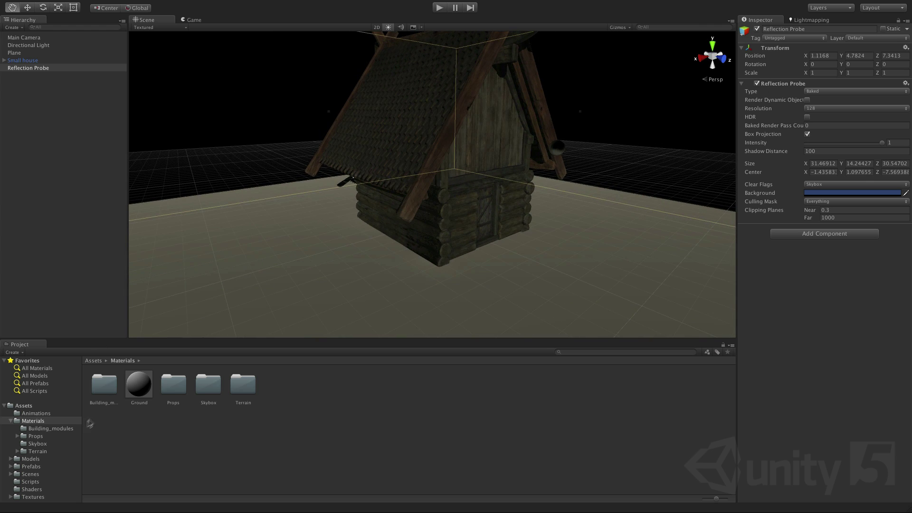
# - Raise the exposure of the Sunset_Sky skybox material to about 1.06 and view the lit house
pyautogui.click(37, 444)
pyautogui.click(109, 393)
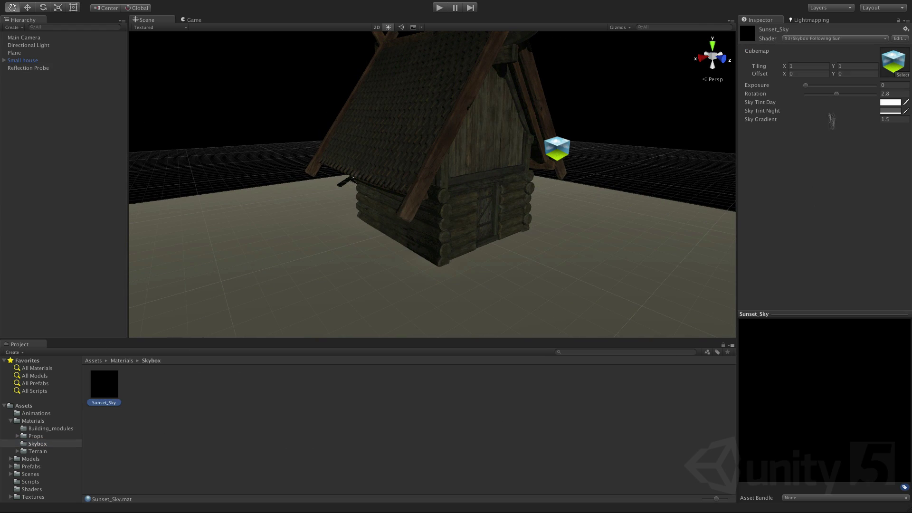
pyautogui.moveTo(809, 88); pyautogui.dragTo(826, 89)
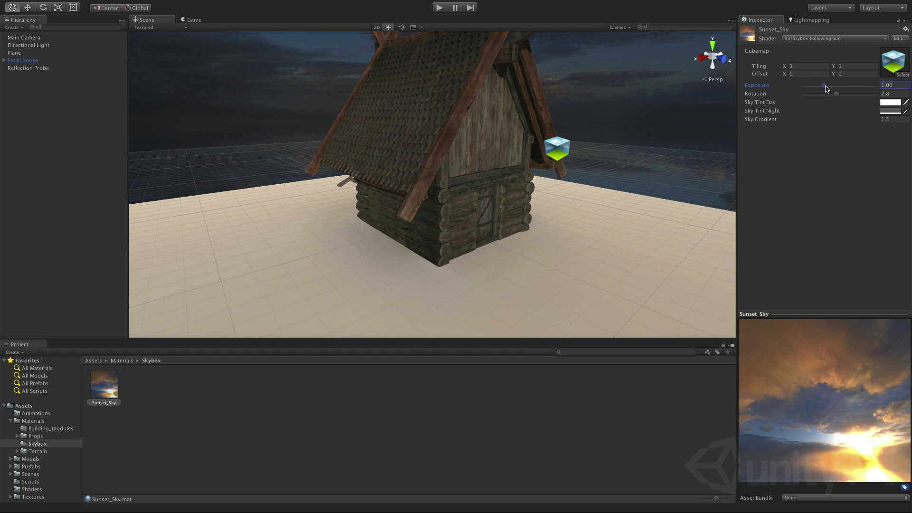
pyautogui.keyDown('alt'); pyautogui.moveTo(461, 178); pyautogui.dragTo(489, 215); pyautogui.keyUp('alt')
pyautogui.scroll(-5, 489, 215)
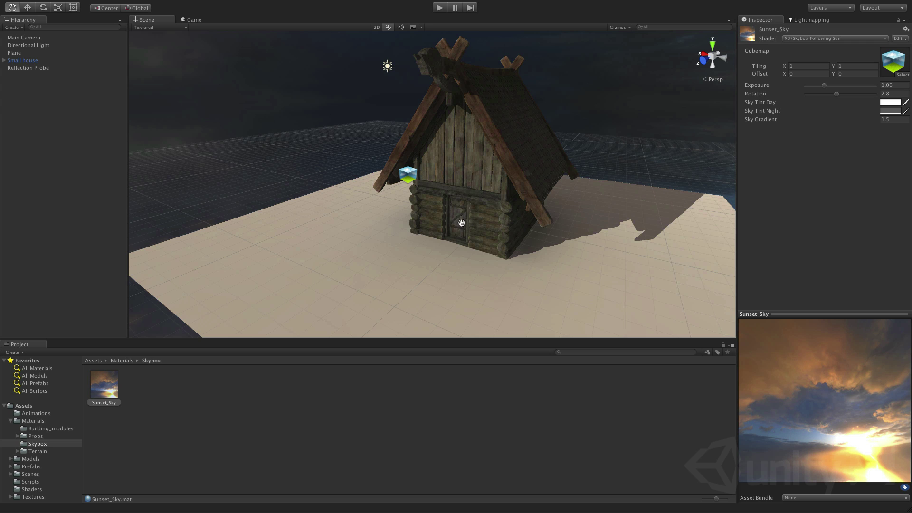
# - Assign the Wet_Mud_05_D texture as the Ground material's diffuse map
pyautogui.moveTo(42, 422); pyautogui.dragTo(72, 437)
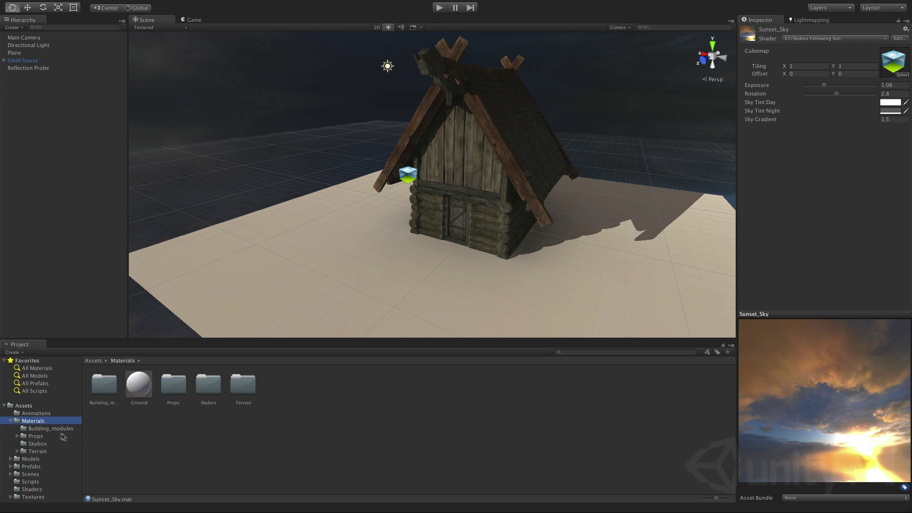
pyautogui.click(141, 388)
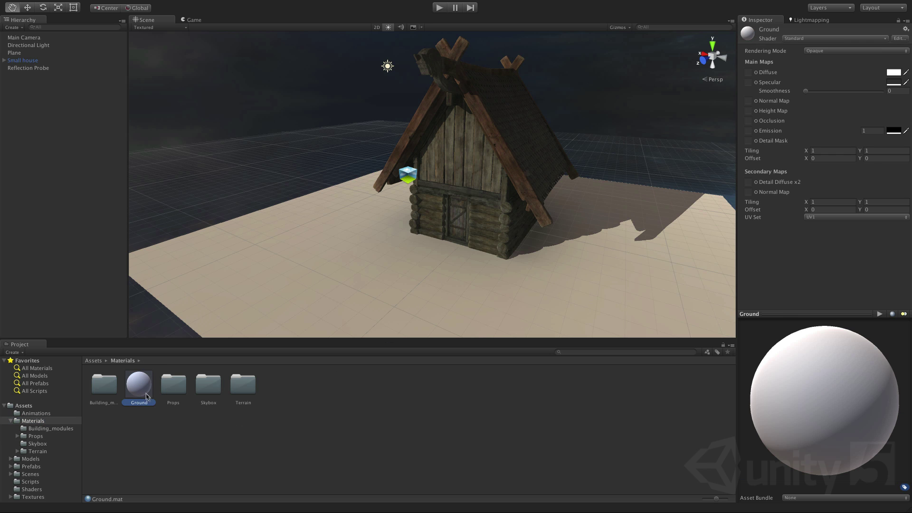
pyautogui.click(756, 72)
pyautogui.write('wet')
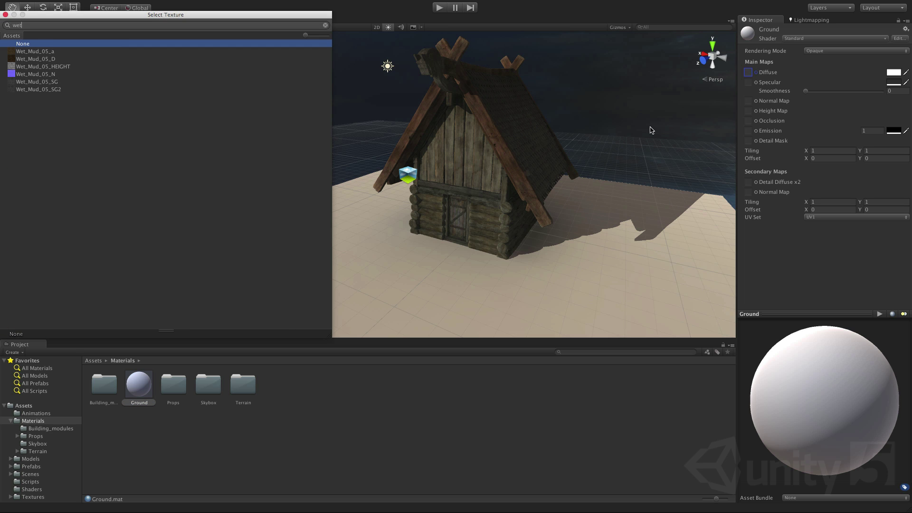
pyautogui.click(62, 59)
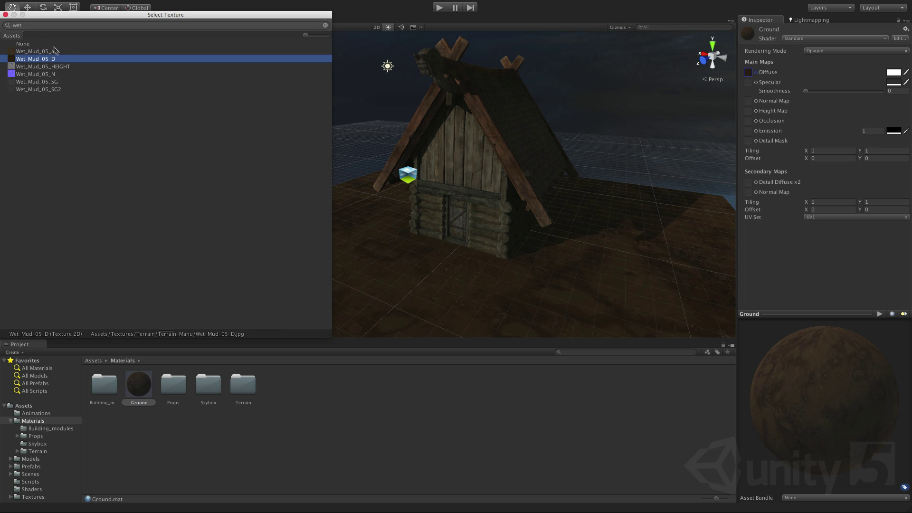
pyautogui.click(5, 15)
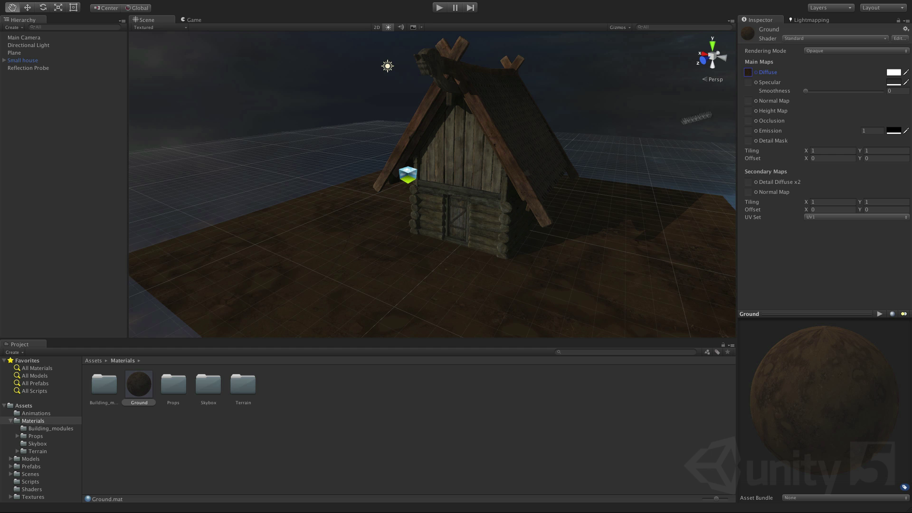
# - Assign the Wet_Mud_05_N texture as the Ground material's normal map
pyautogui.click(756, 101)
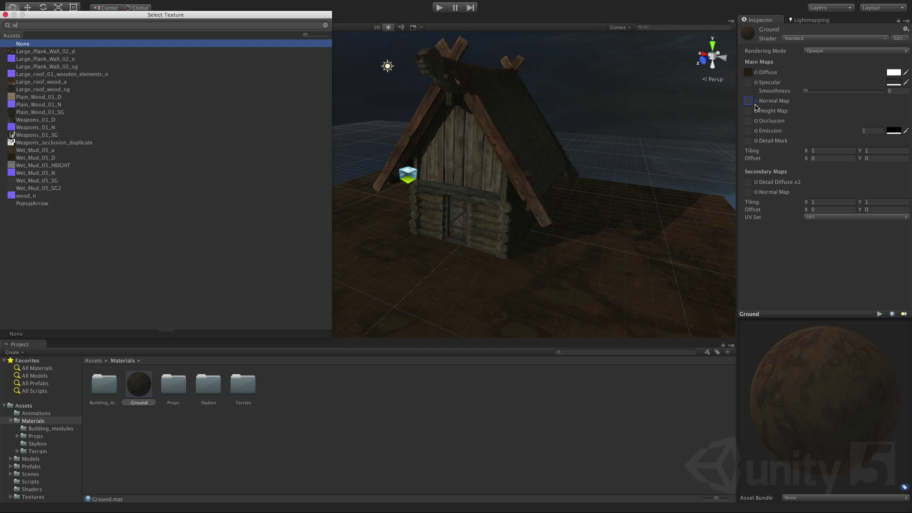
pyautogui.write('et')
pyautogui.click(64, 75)
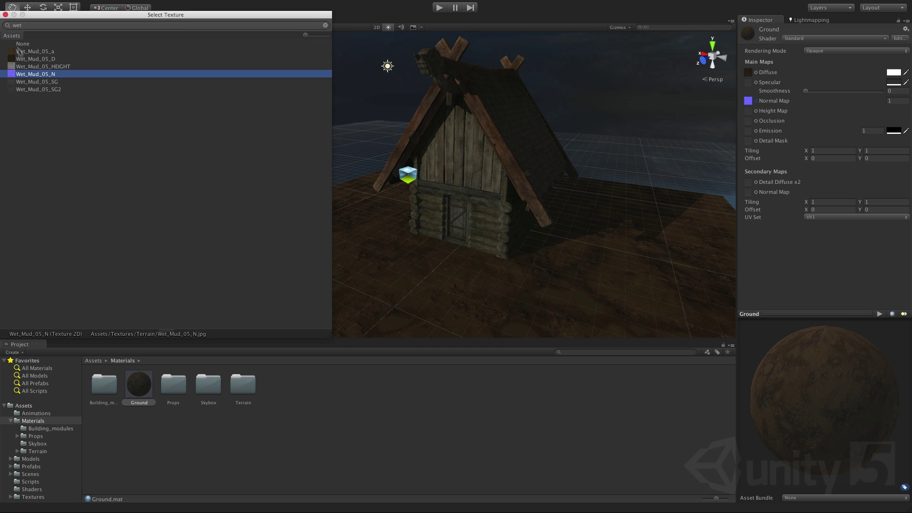
pyautogui.click(5, 15)
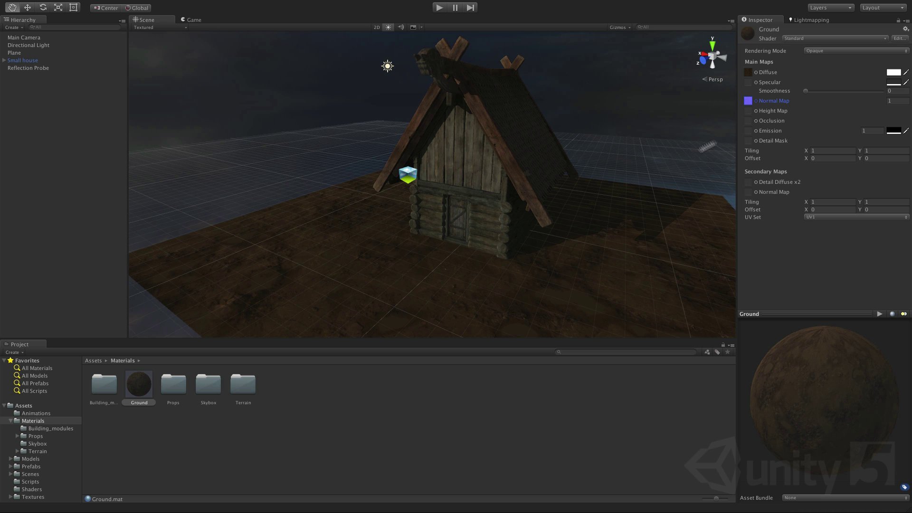
# - Change the Ground material's specular colour to near white and raise its smoothness to 1
pyautogui.click(894, 83)
pyautogui.moveTo(25, 98); pyautogui.dragTo(7, 56)
pyautogui.click(5, 14)
pyautogui.moveTo(810, 89); pyautogui.dragTo(887, 94)
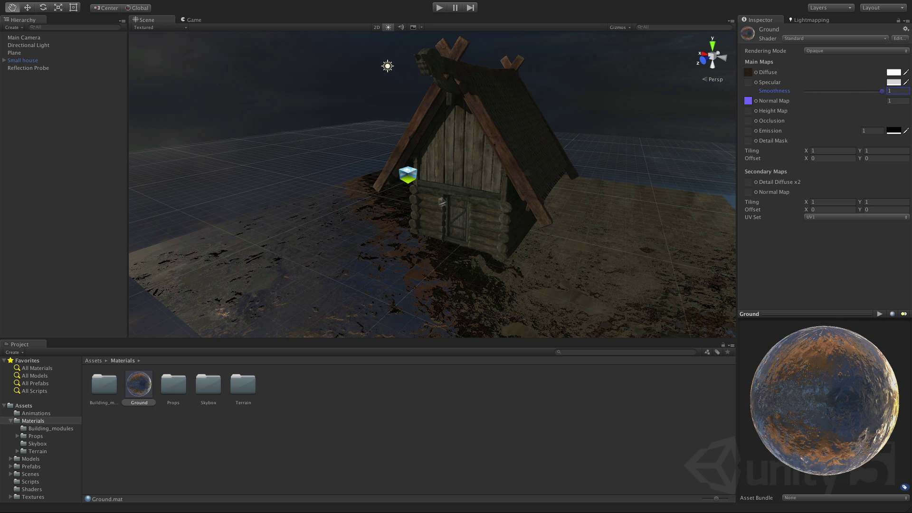
pyautogui.moveTo(434, 204); pyautogui.dragTo(273, 208, button='right')
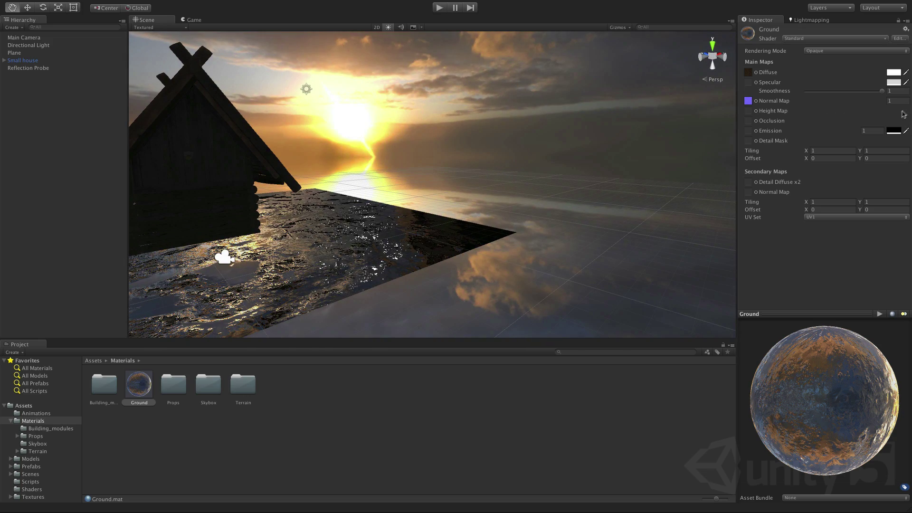
# - Lower the Ground material's smoothness to about 0.75 and view the sun's reflection on the ground
pyautogui.moveTo(881, 92); pyautogui.dragTo(863, 91)
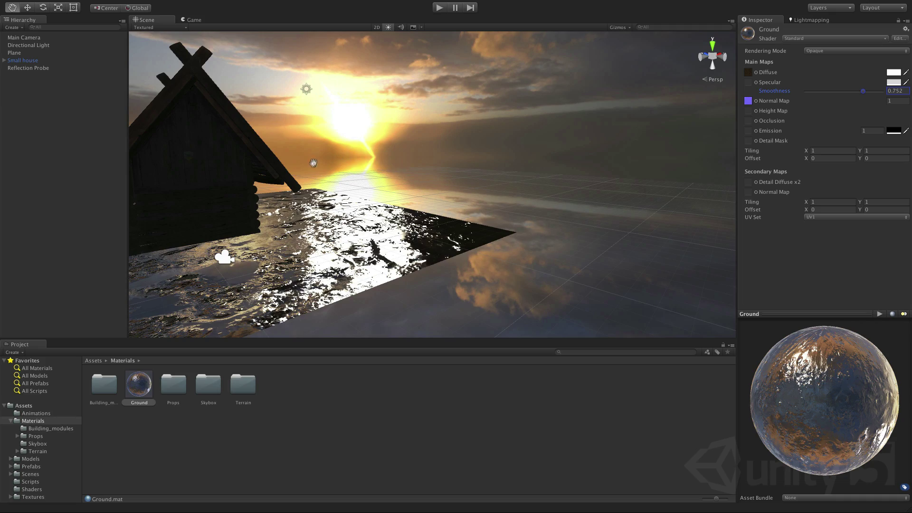
pyautogui.moveTo(316, 169); pyautogui.dragTo(440, 160)
pyautogui.scroll(-4, 342, 177)
pyautogui.scroll(7, 361, 173)
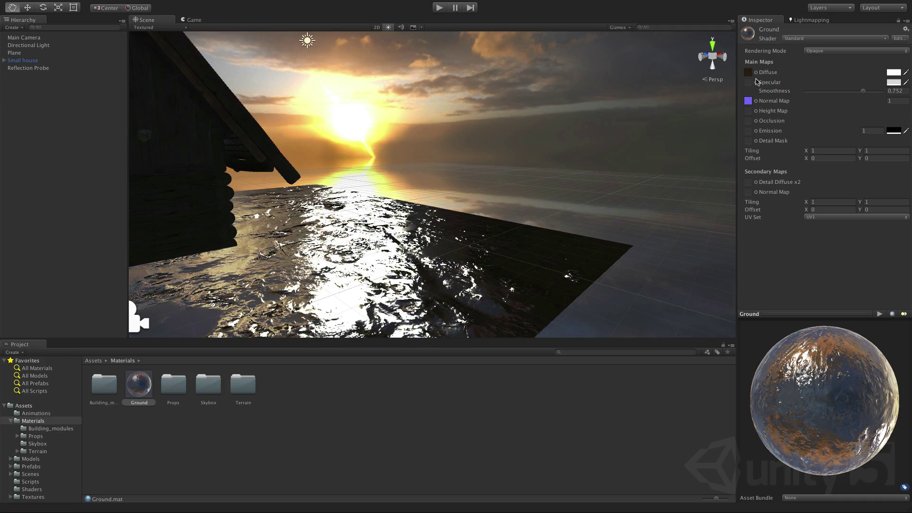
# - Assign the Wet_Mud_05_SG2 texture as the Ground material's specular map
pyautogui.click(756, 82)
pyautogui.write('wet')
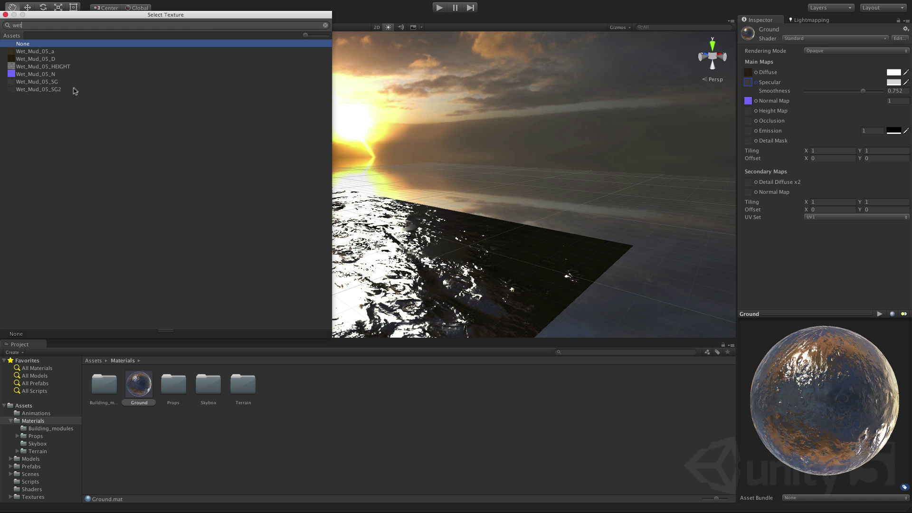
pyautogui.click(72, 90)
pyautogui.click(6, 14)
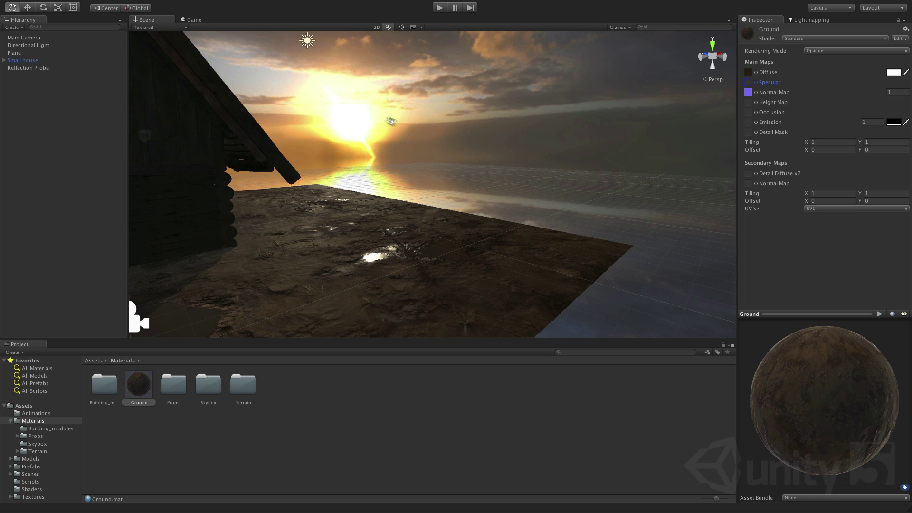
# - Switch the Directional Light's lightmapping mode to Static GI
pyautogui.moveTo(401, 128); pyautogui.dragTo(378, 155)
pyautogui.keyDown('alt'); pyautogui.moveTo(324, 182); pyautogui.dragTo(370, 189, button='right'); pyautogui.keyUp('alt')
pyautogui.moveTo(370, 189); pyautogui.dragTo(365, 84)
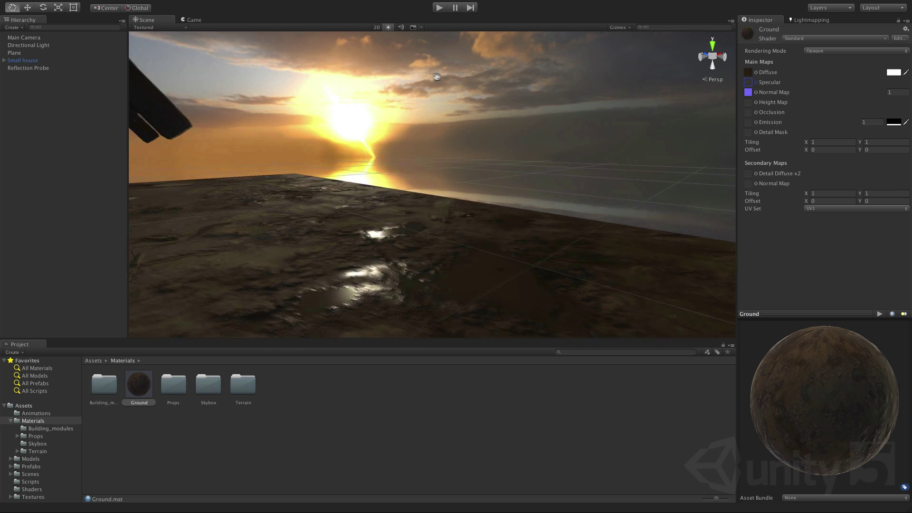
pyautogui.moveTo(409, 101); pyautogui.dragTo(310, 102, button='right')
pyautogui.keyDown('alt'); pyautogui.moveTo(423, 112); pyautogui.dragTo(409, 96); pyautogui.keyUp('alt')
pyautogui.keyDown('alt'); pyautogui.moveTo(530, 142); pyautogui.dragTo(517, 138); pyautogui.keyUp('alt')
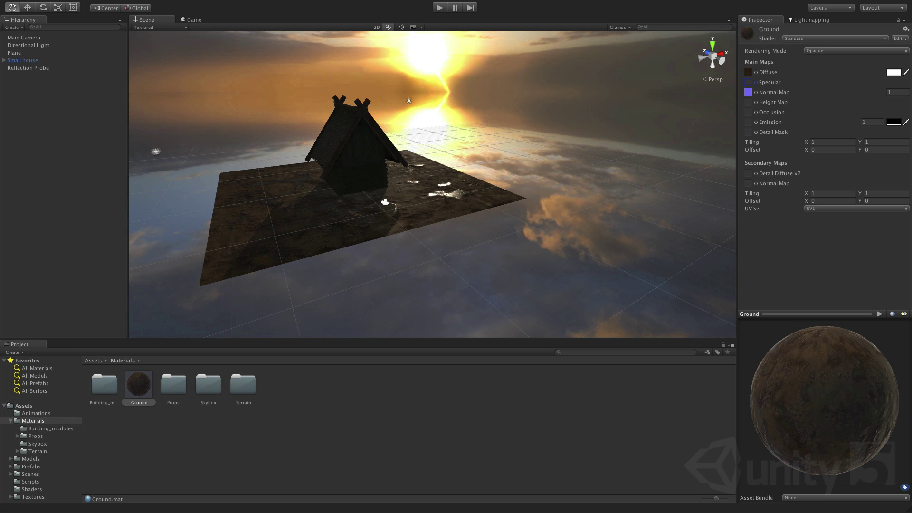
pyautogui.click(33, 46)
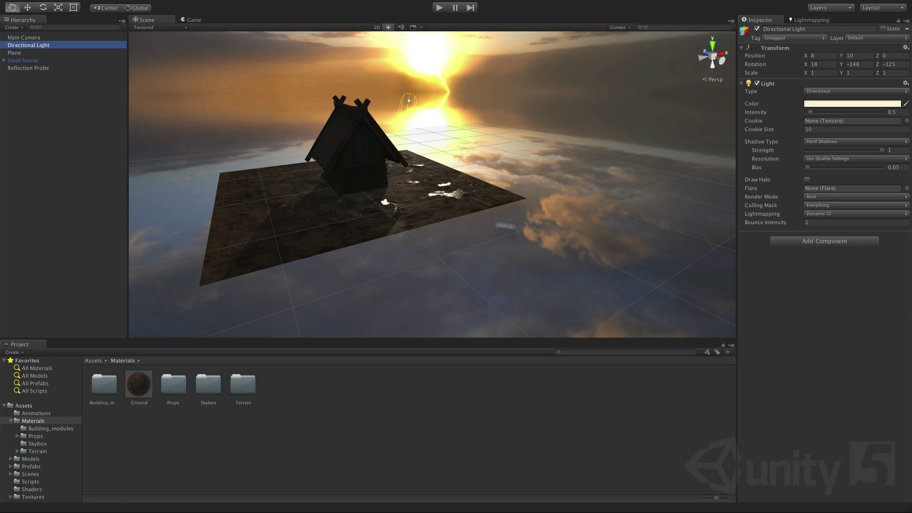
pyautogui.click(831, 215)
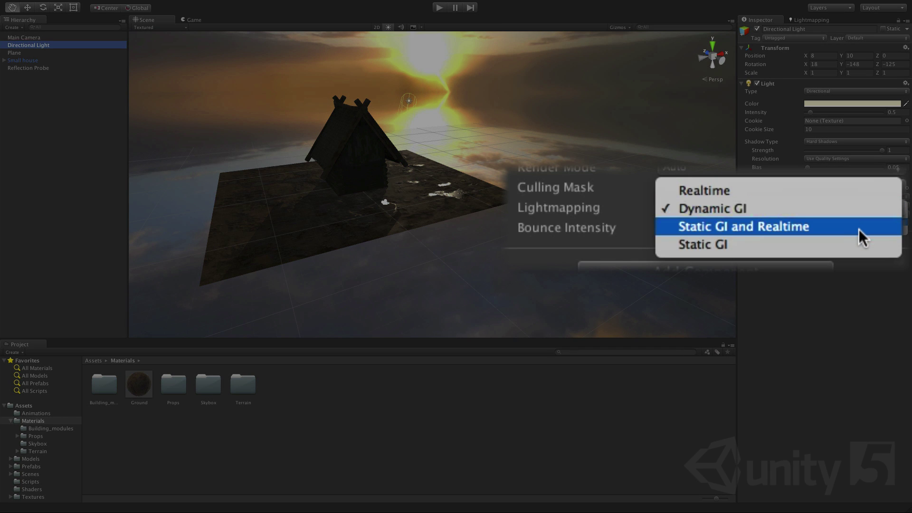
pyautogui.click(860, 243)
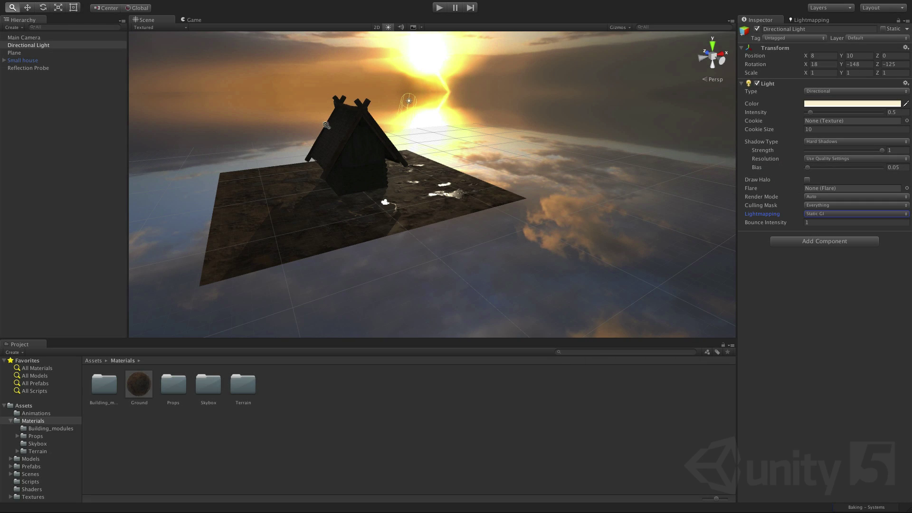
# - Examine the house and muddy ground from several angles, ending with a frontal view of the house
pyautogui.keyDown('alt'); pyautogui.moveTo(324, 125); pyautogui.dragTo(409, 98, button='right'); pyautogui.keyUp('alt')
pyautogui.moveTo(409, 81); pyautogui.dragTo(402, 128, button='middle')
pyautogui.moveTo(407, 107); pyautogui.dragTo(380, 116, button='right')
pyautogui.keyDown('alt'); pyautogui.moveTo(381, 116); pyautogui.dragTo(207, 112); pyautogui.keyUp('alt')
pyautogui.moveTo(442, 129); pyautogui.dragTo(391, 79, button='middle')
pyautogui.keyDown('alt'); pyautogui.moveTo(489, 102); pyautogui.dragTo(430, 103, button='right'); pyautogui.keyUp('alt')
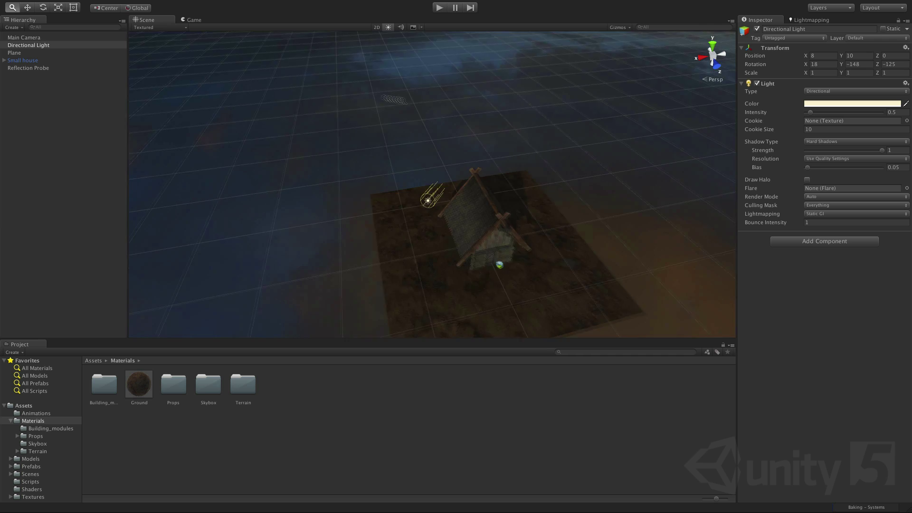
pyautogui.moveTo(429, 104); pyautogui.dragTo(325, 57, button='middle')
pyautogui.keyDown('alt'); pyautogui.moveTo(295, 97); pyautogui.dragTo(358, 99, button='right'); pyautogui.keyUp('alt')
pyautogui.moveTo(358, 100); pyautogui.dragTo(376, 157, button='middle')
pyautogui.keyDown('alt'); pyautogui.moveTo(375, 156); pyautogui.dragTo(306, 126); pyautogui.keyUp('alt')
pyautogui.moveTo(307, 129); pyautogui.dragTo(340, 140, button='middle')
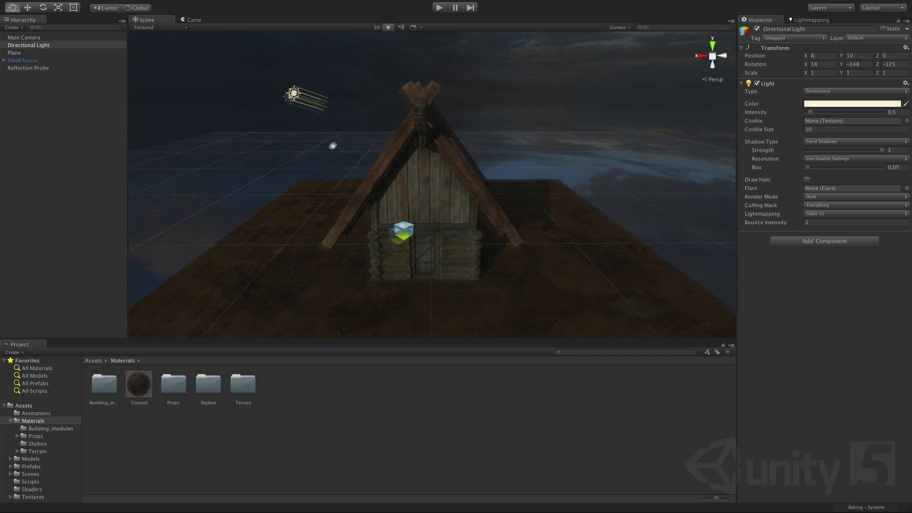
pyautogui.moveTo(340, 139)
pyautogui.mouseDown()
pyautogui.moveTo(343, 130)
pyautogui.moveTo(357, 138)
pyautogui.mouseUp()
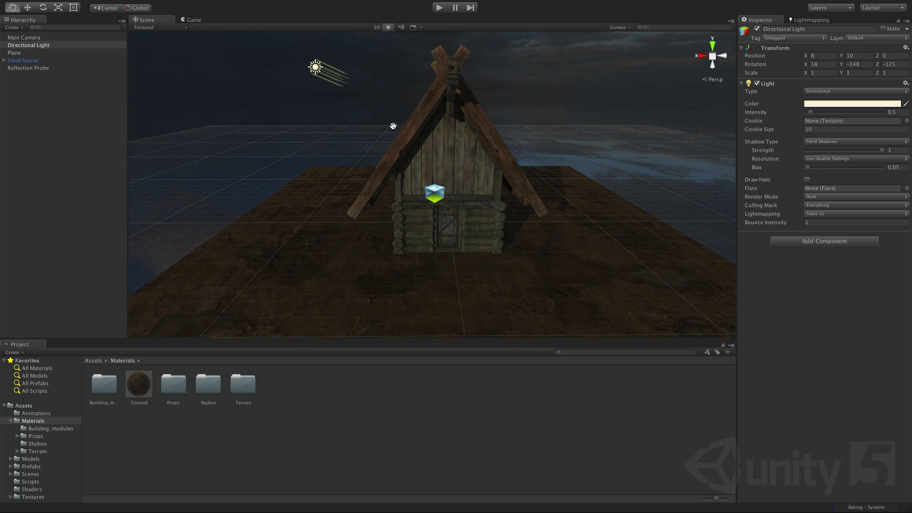
# - Rotate the Directional Light about its vertical axis to a Y rotation of about -130
pyautogui.click(46, 7)
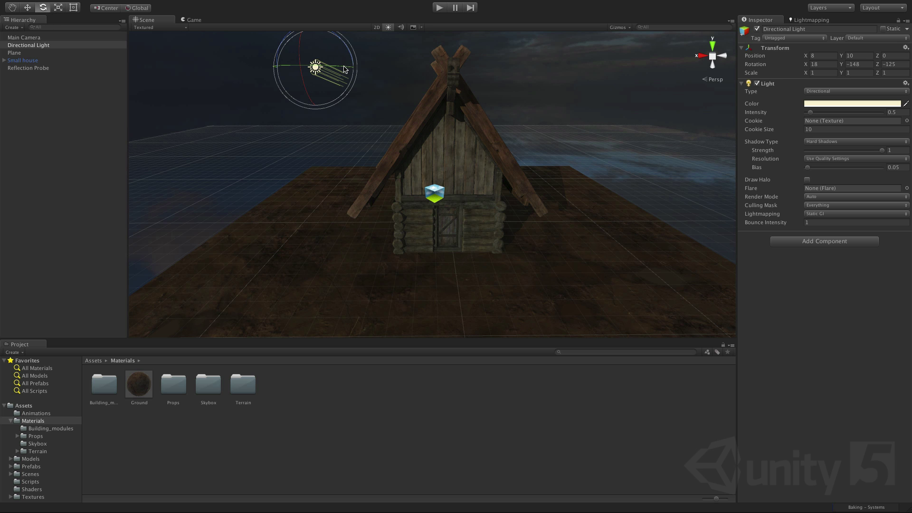
pyautogui.moveTo(345, 69); pyautogui.dragTo(324, 46)
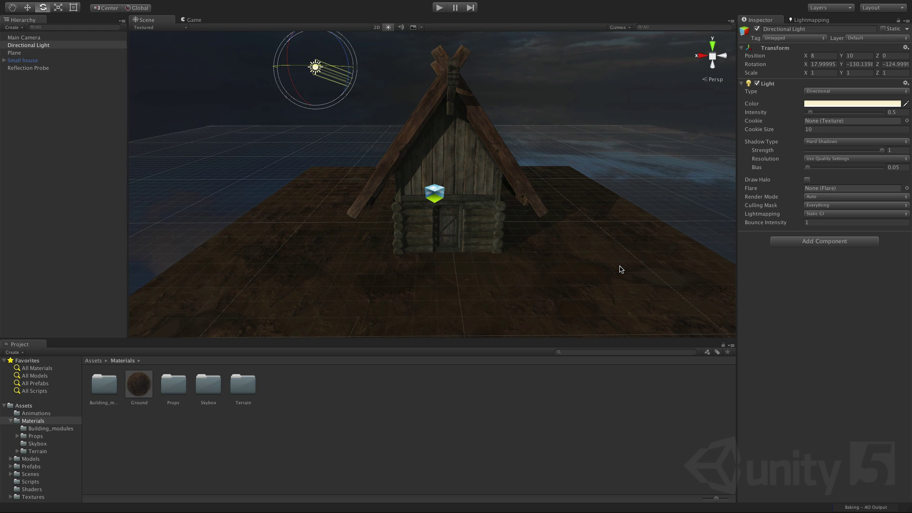
pyautogui.press('q')
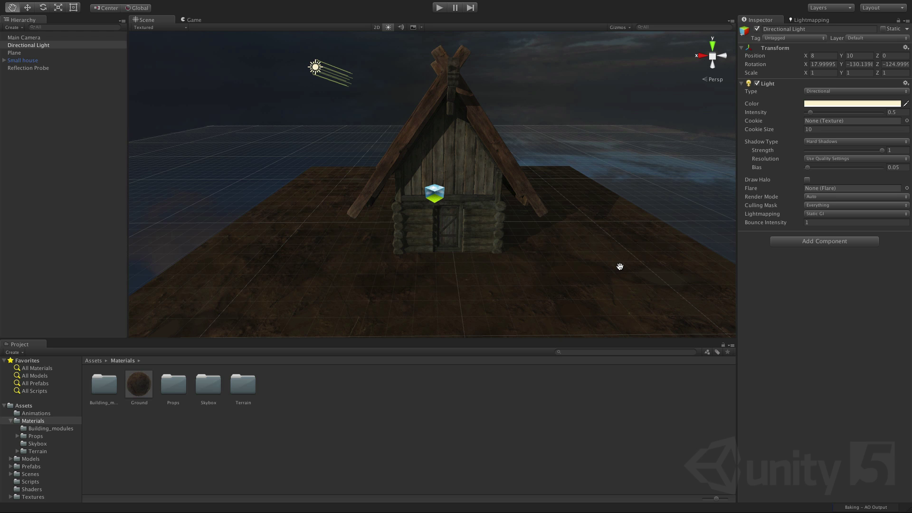